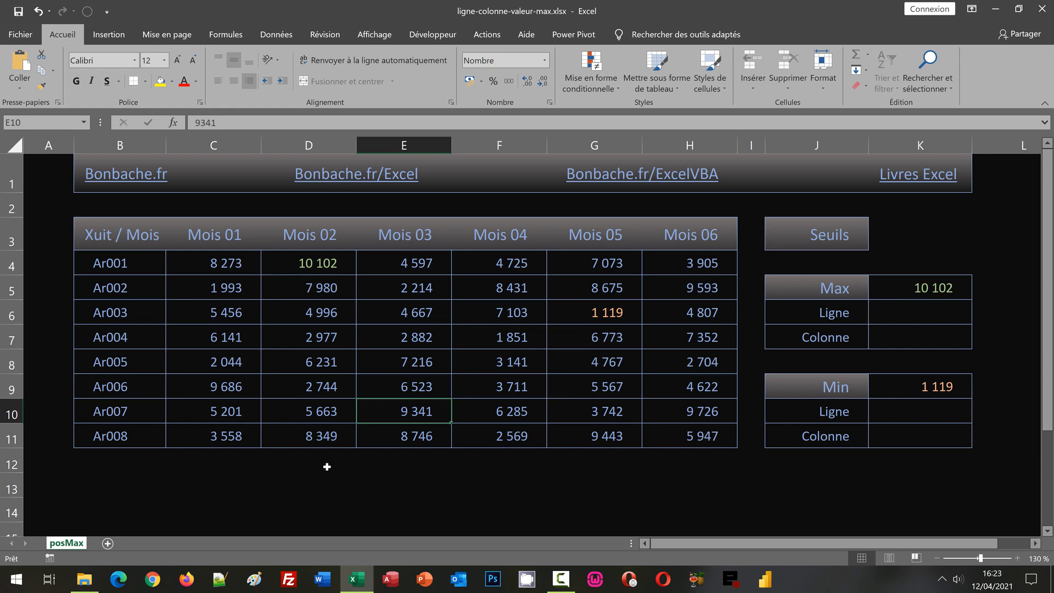
# Select the named range Valeurs to see which cells of the table it covers.
pyautogui.click(331, 483)
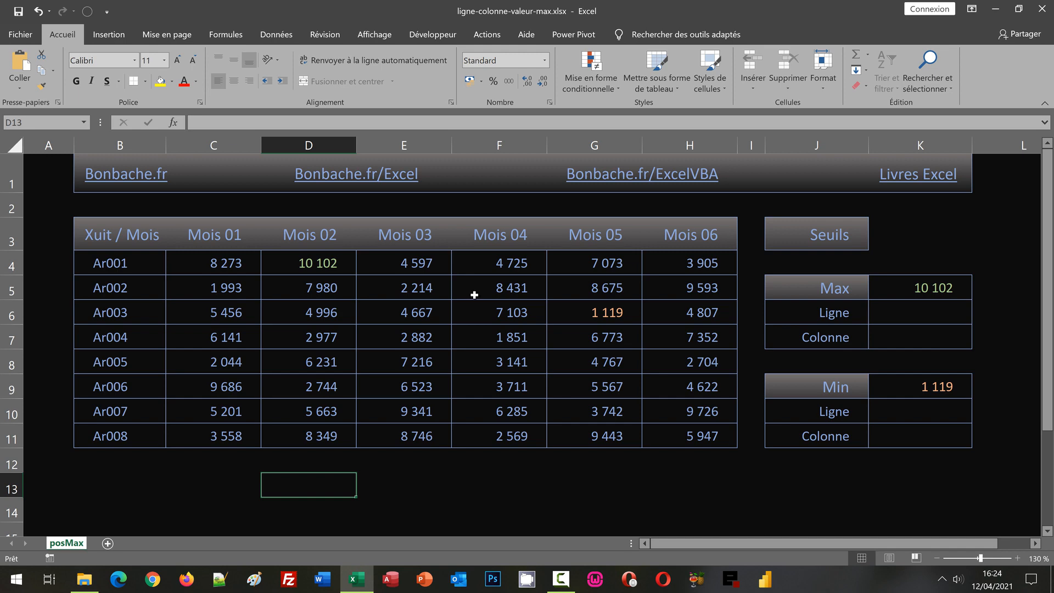
pyautogui.click(85, 122)
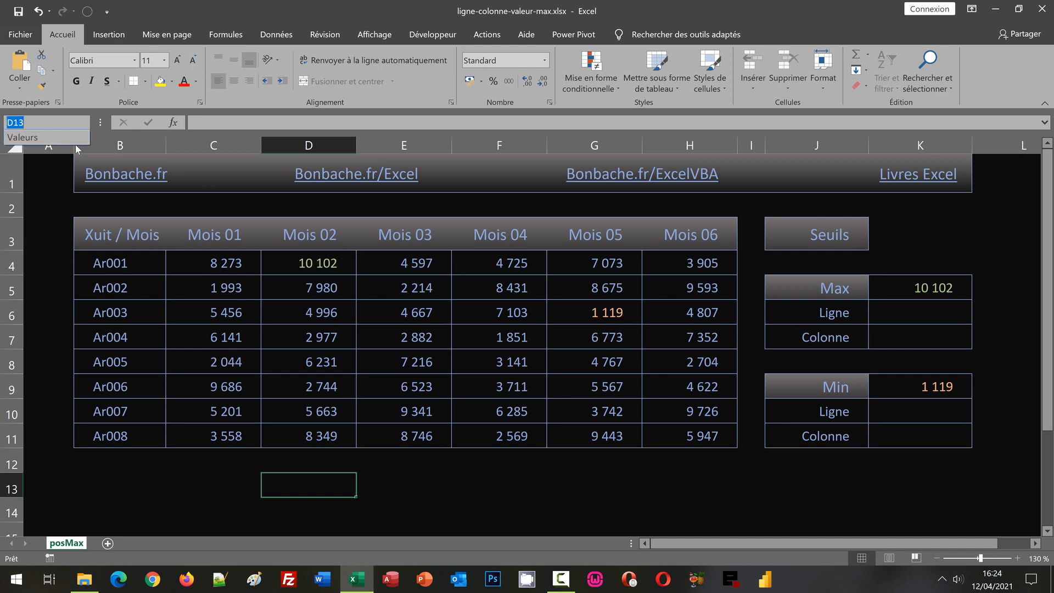
pyautogui.click(32, 141)
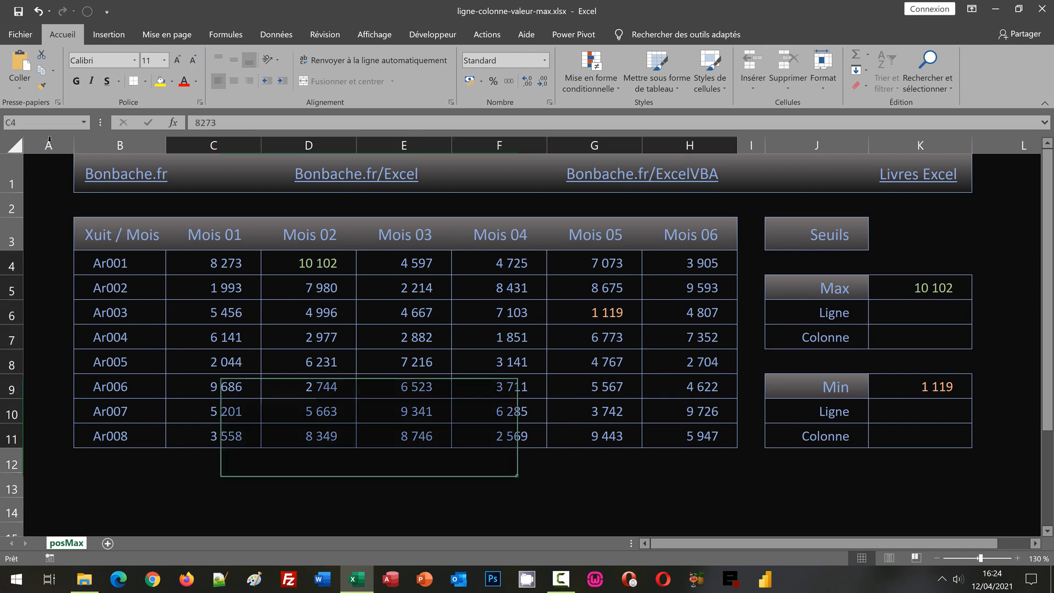
pyautogui.click(386, 206)
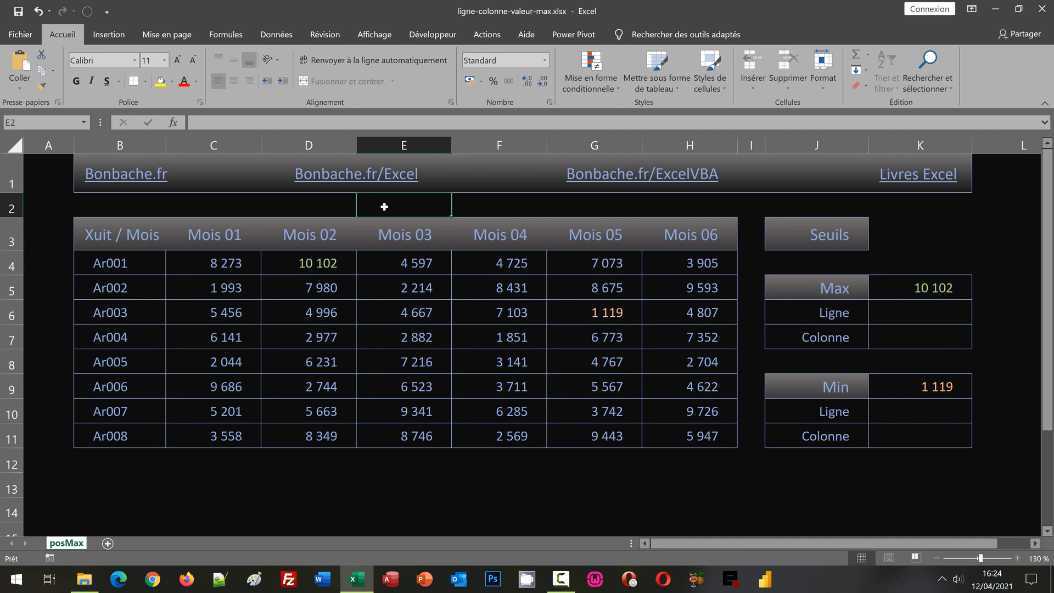
pyautogui.click(383, 477)
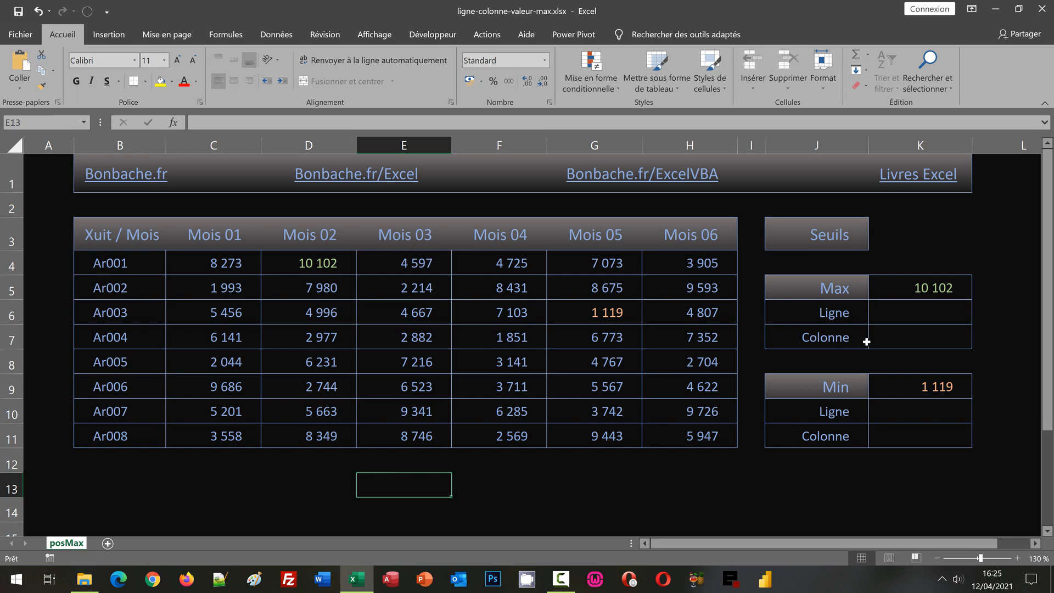
# Start a SOMMEPROD formula in K6, the Ligne cell under Max, and open the assistant for its function arguments.
pyautogui.click(897, 309)
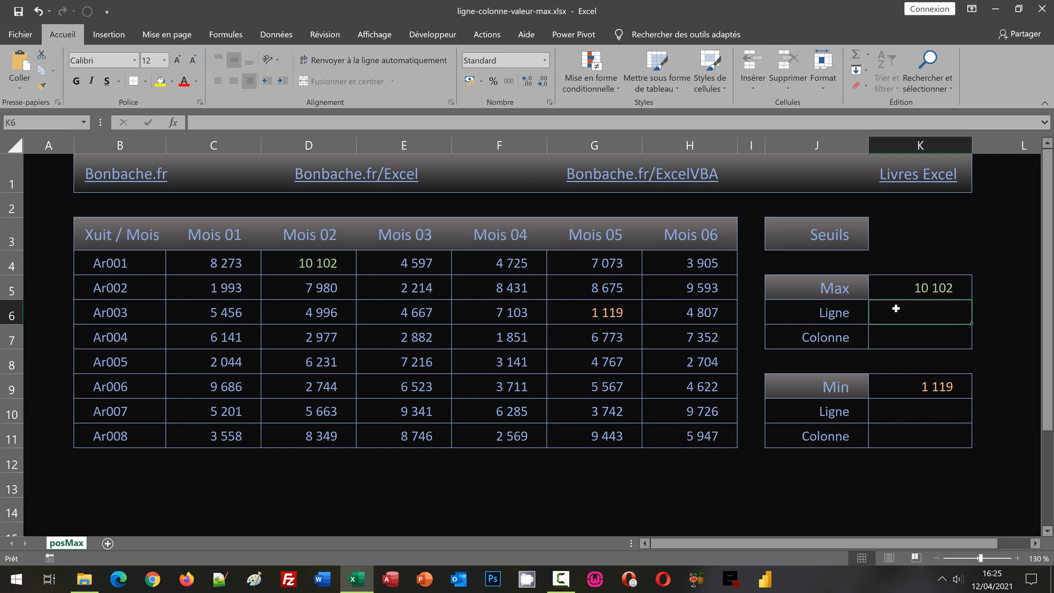
pyautogui.write('=')
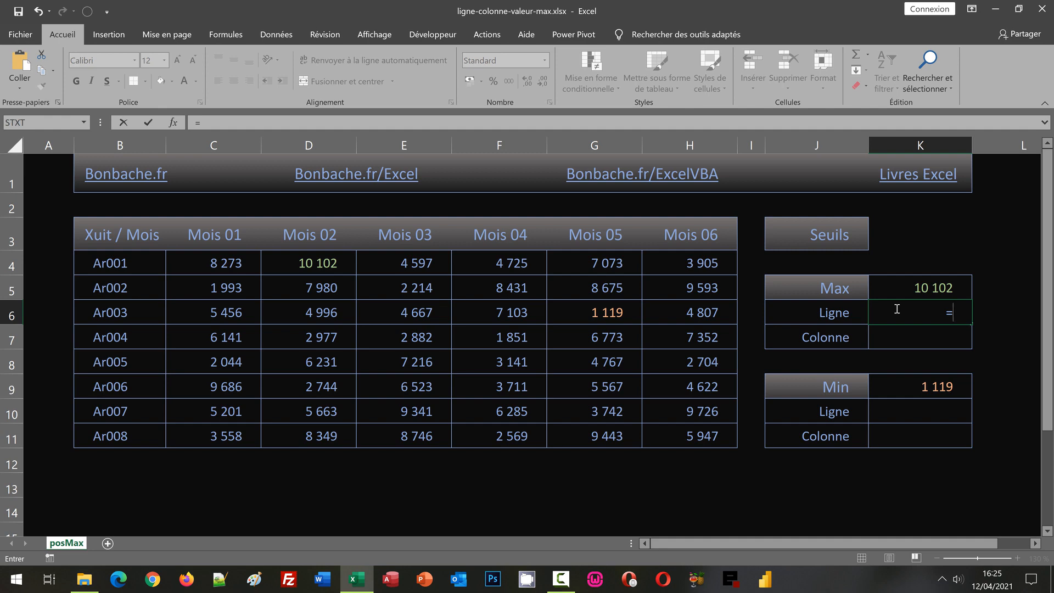
pyautogui.write('Sommepro')
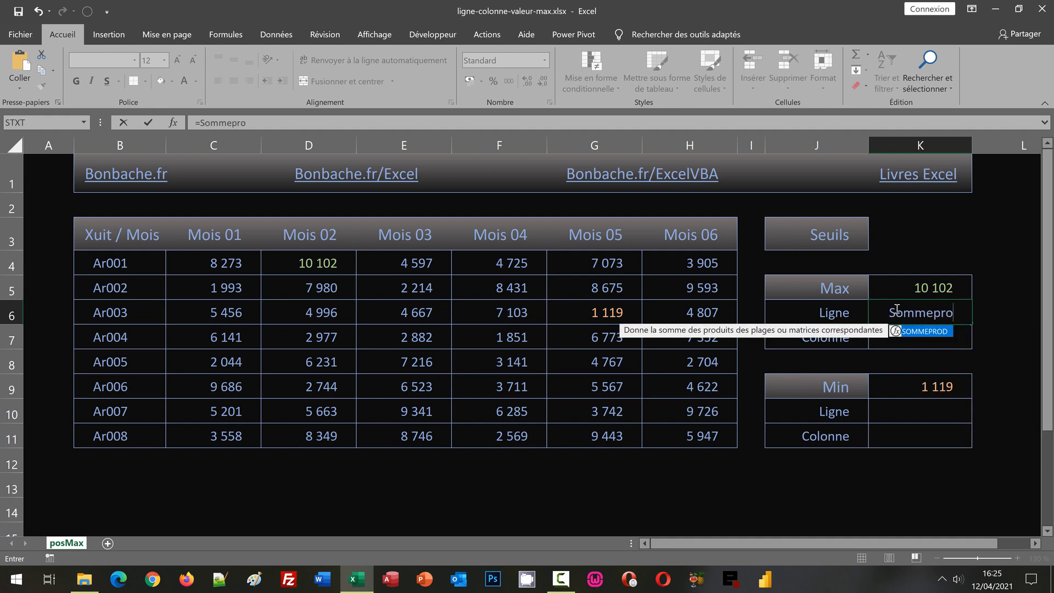
pyautogui.write('d(')
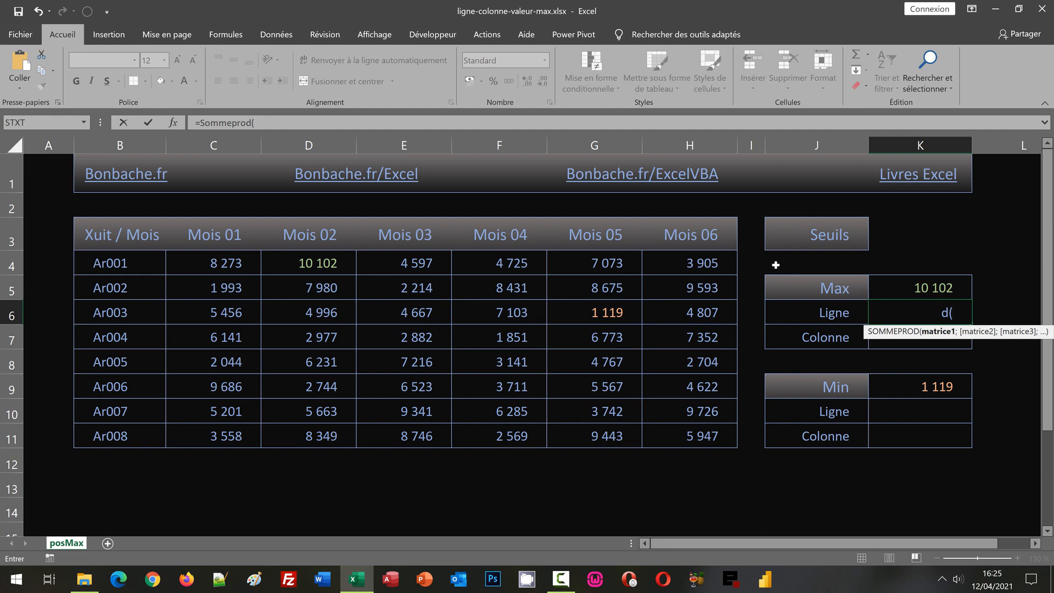
pyautogui.click(174, 124)
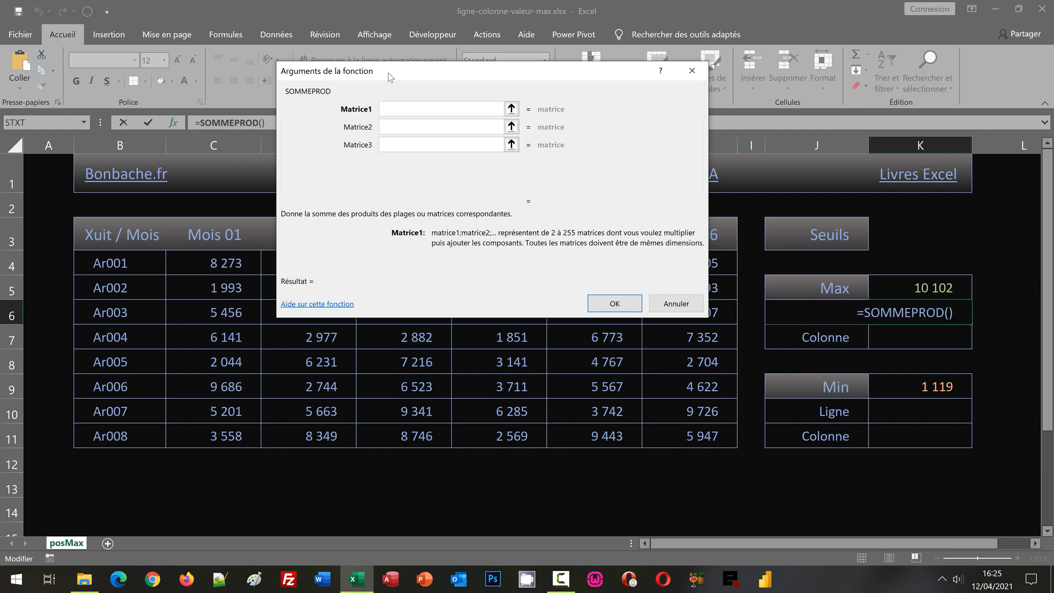
pyautogui.moveTo(387, 73); pyautogui.dragTo(390, 109)
pyautogui.moveTo(393, 203); pyautogui.dragTo(391, 220)
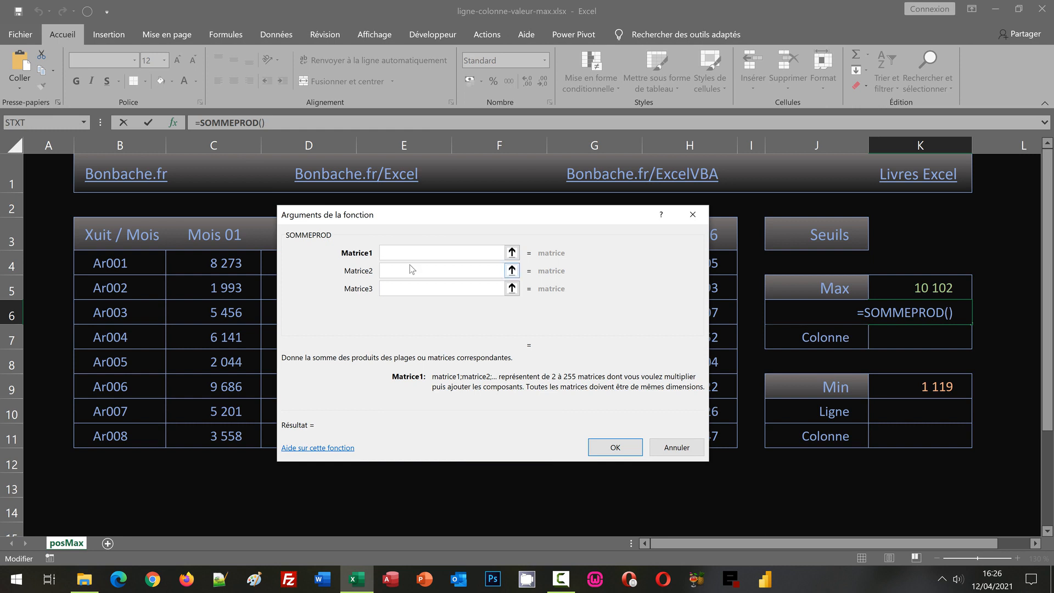
# Enter the condition (Valeurs=Max(Valeurs)) as SOMMEPROD's Matrice1 argument.
pyautogui.write('(')
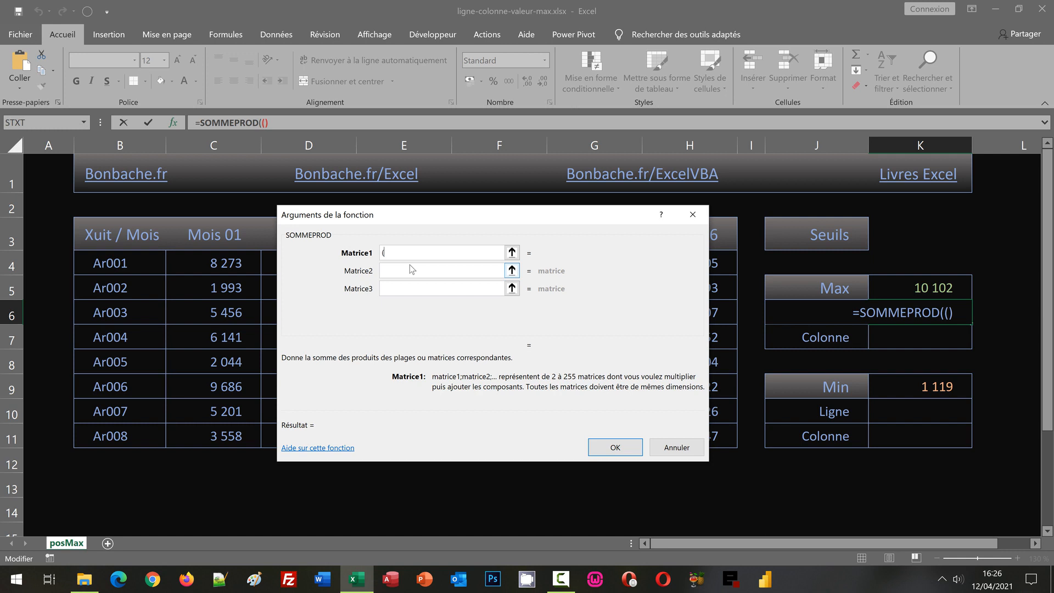
pyautogui.write('Valeurs')
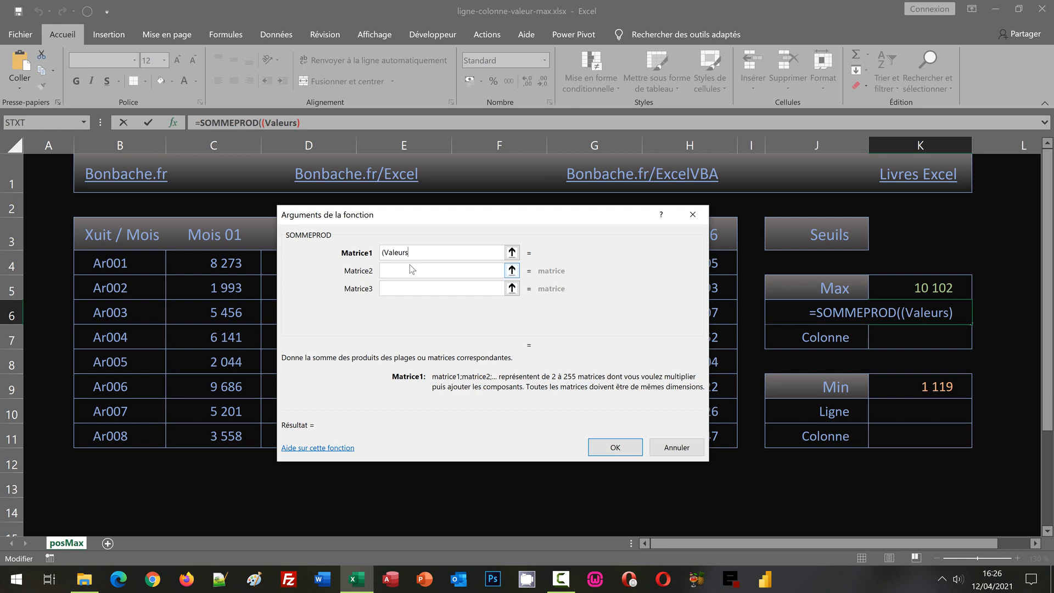
pyautogui.write('=')
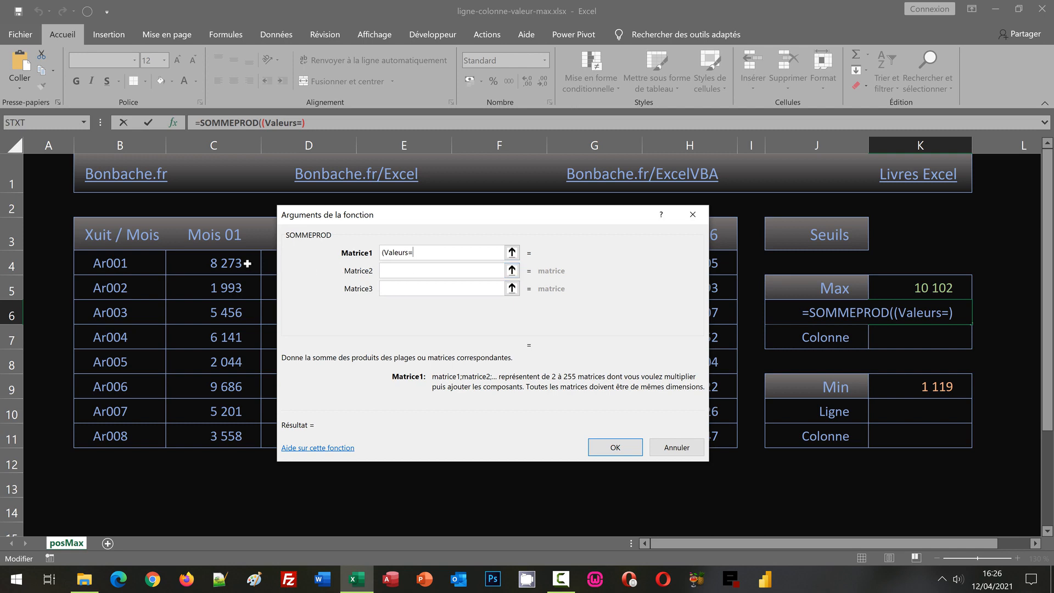
pyautogui.moveTo(361, 221); pyautogui.dragTo(372, 330)
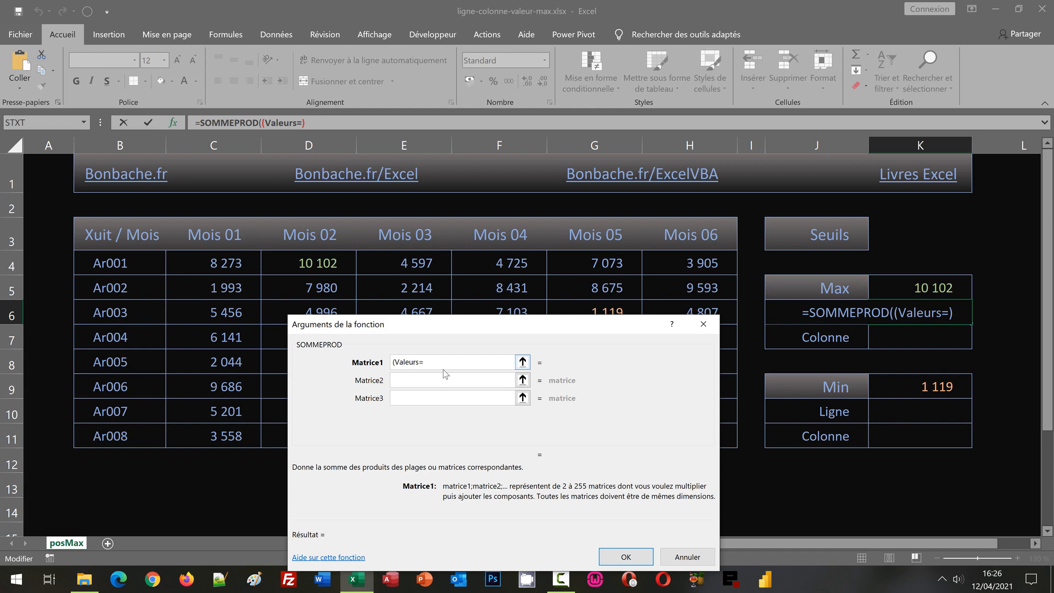
pyautogui.write('Max(')
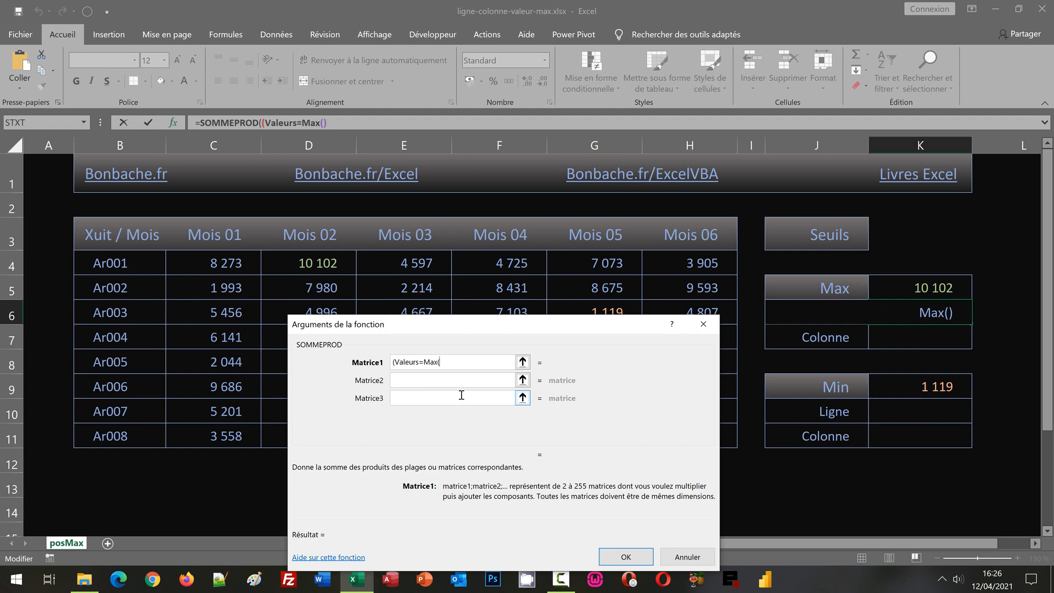
pyautogui.write('Valeurs')
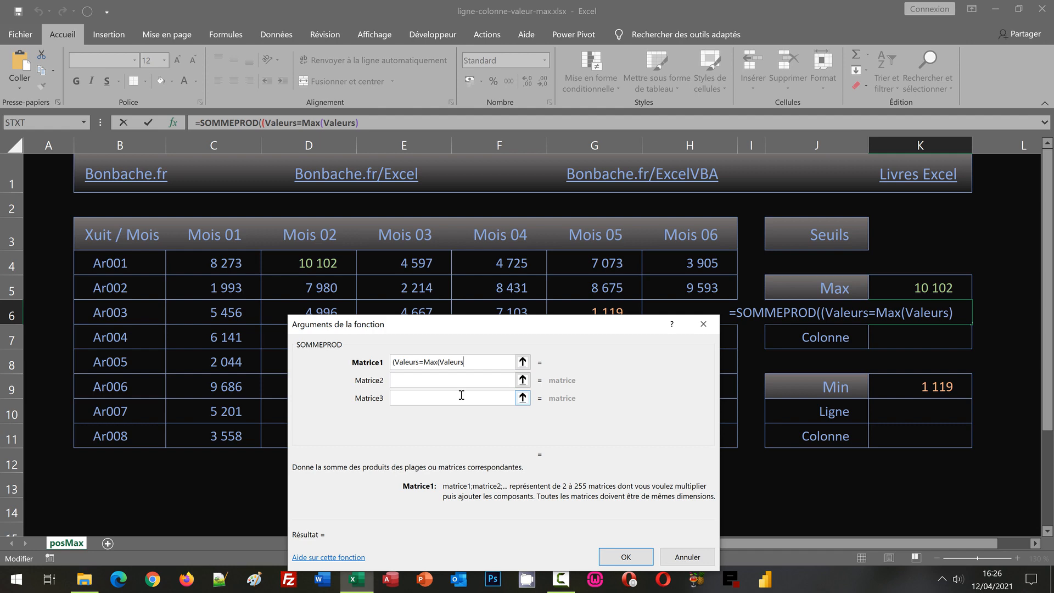
pyautogui.write(')')
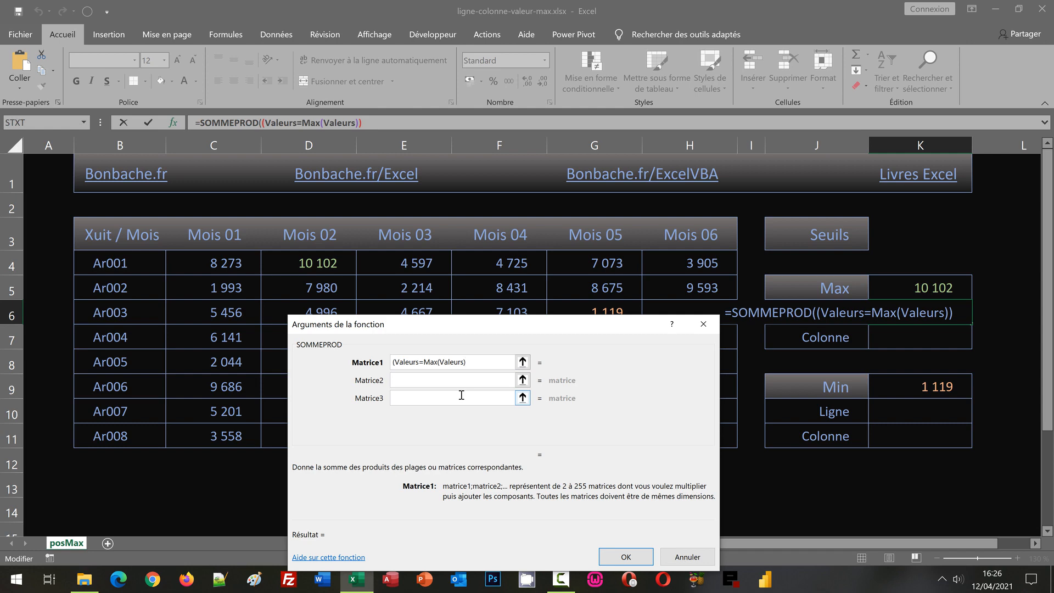
pyautogui.write(')')
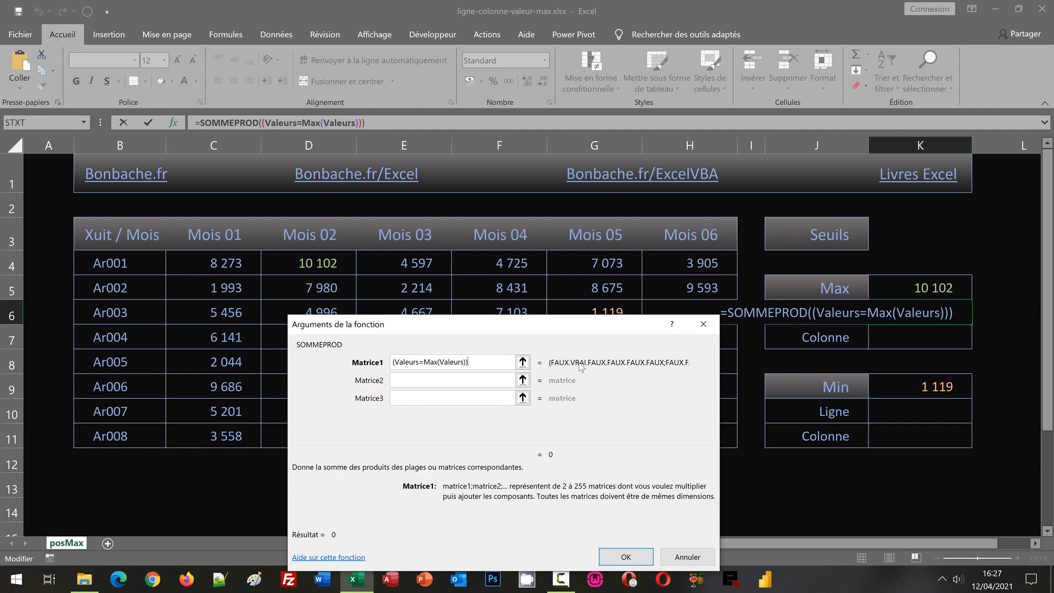
# Multiply the Matrice1 condition by Ligne(Valeurs) and validate the formula in K6.
pyautogui.write('*')
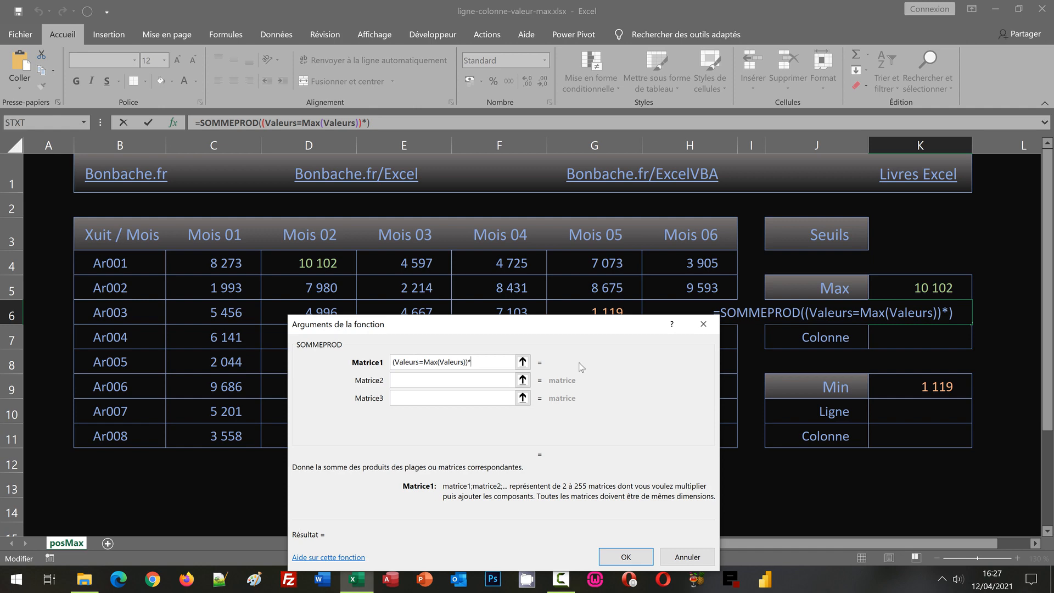
pyautogui.write('Ligne(')
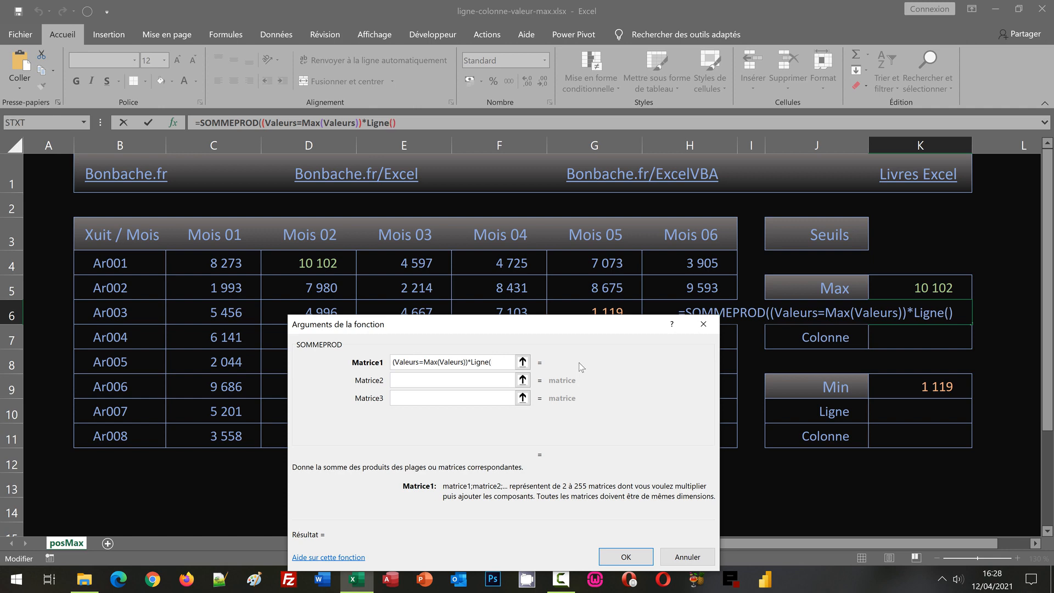
pyautogui.write('Valeurs')
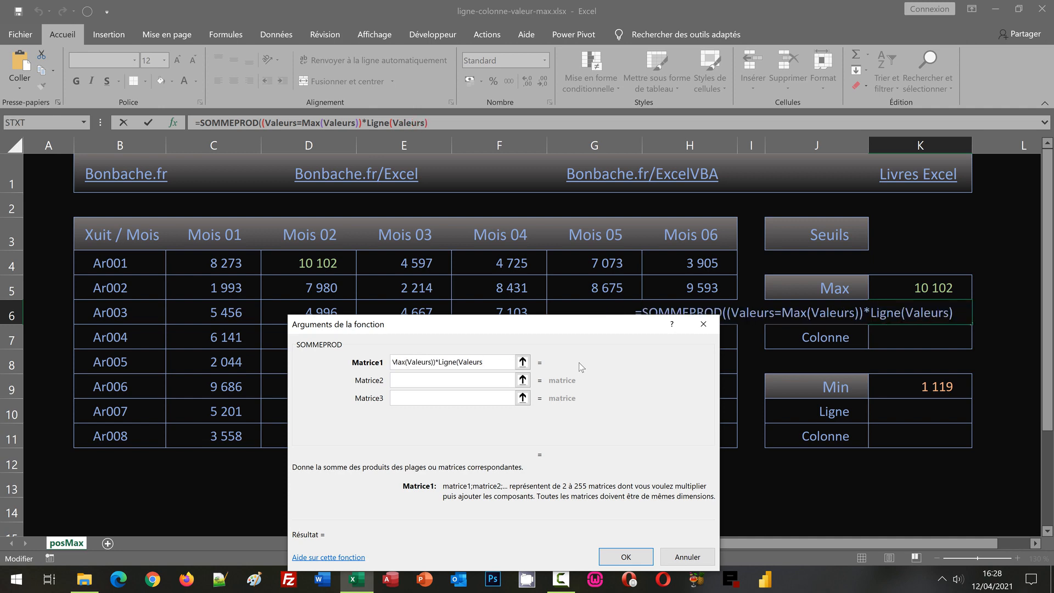
pyautogui.write(')')
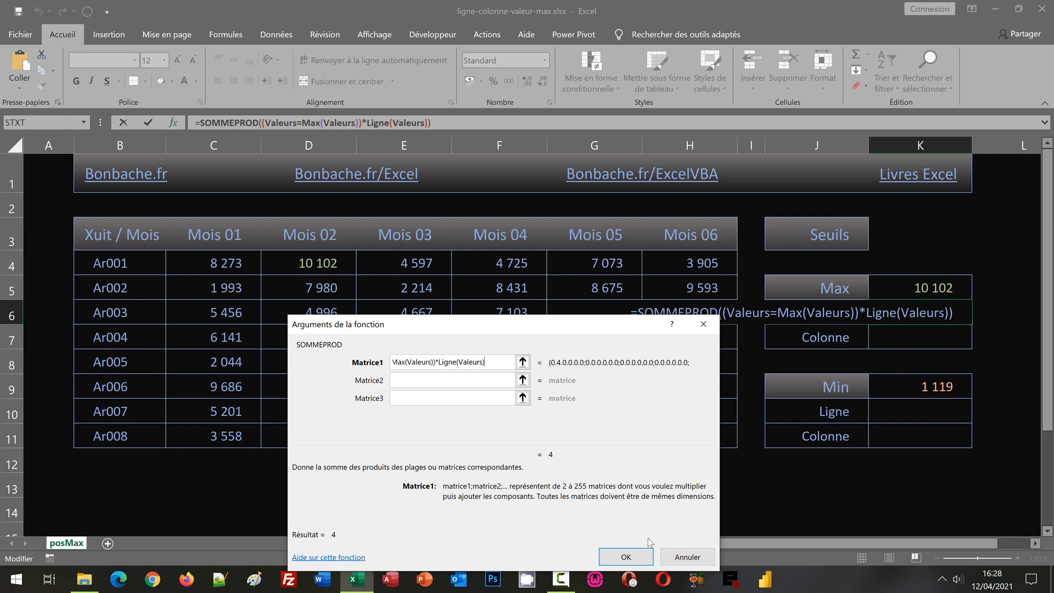
pyautogui.click(633, 564)
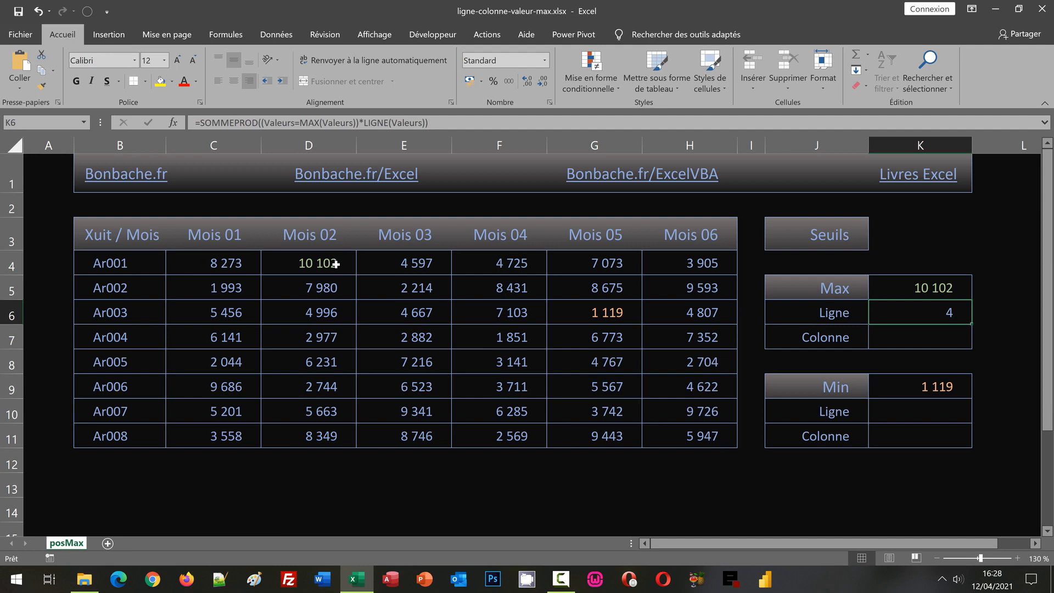
# Set the Ar006 value for Mois 03 in E9 to 12120 to test the formula.
pyautogui.click(405, 389)
pyautogui.write('12120')
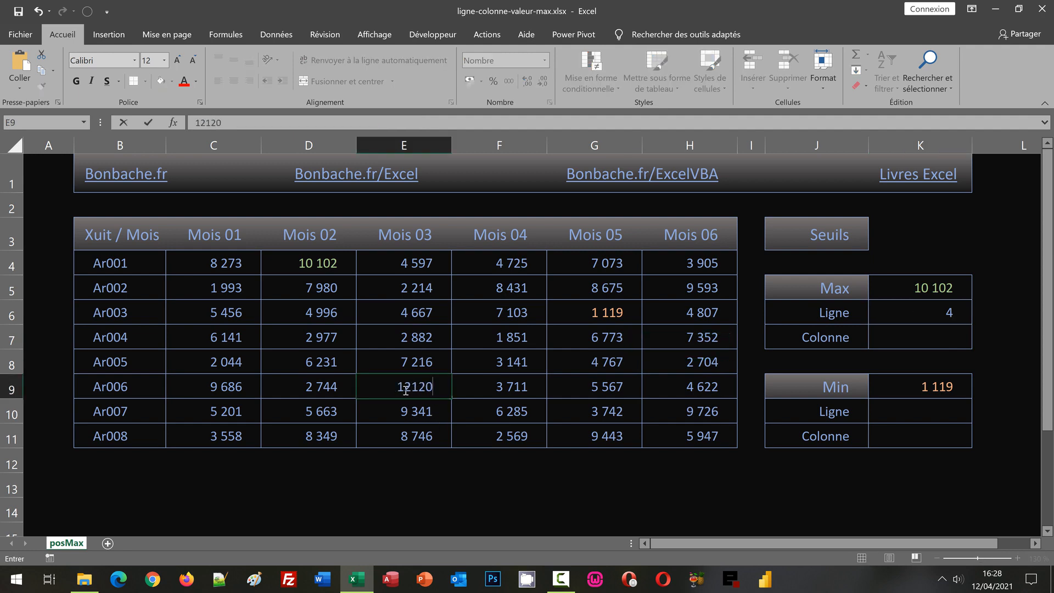
pyautogui.press('Return')
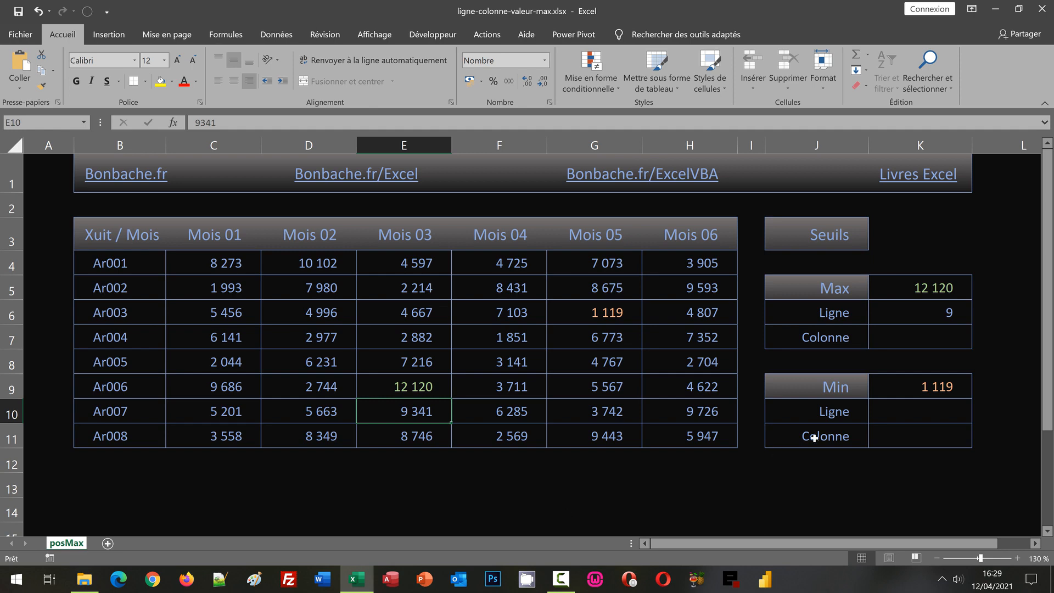
# Copy the full text of the SOMMEPROD formula from K6, leaving that cell's formula intact.
pyautogui.click(907, 318)
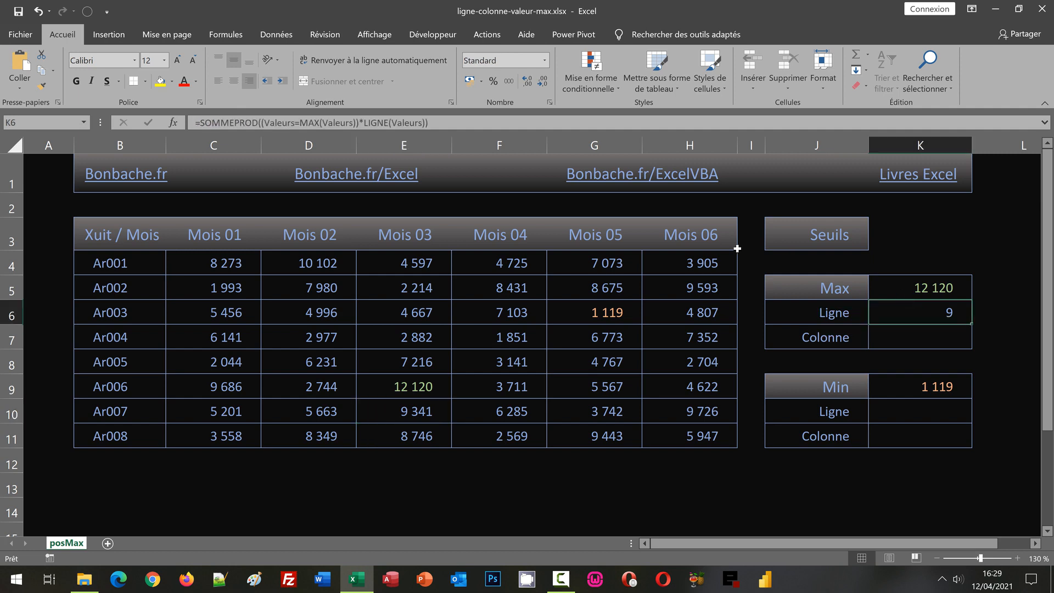
pyautogui.click(455, 124)
pyautogui.moveTo(456, 124); pyautogui.dragTo(180, 126)
pyautogui.hotkey('ctrl', 'c')
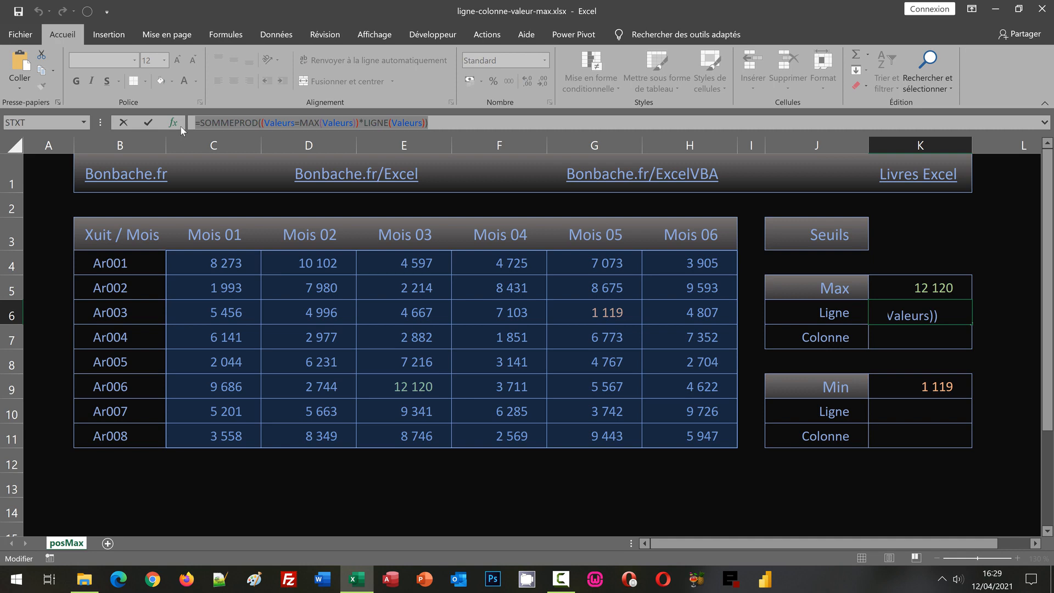
pyautogui.press('Return')
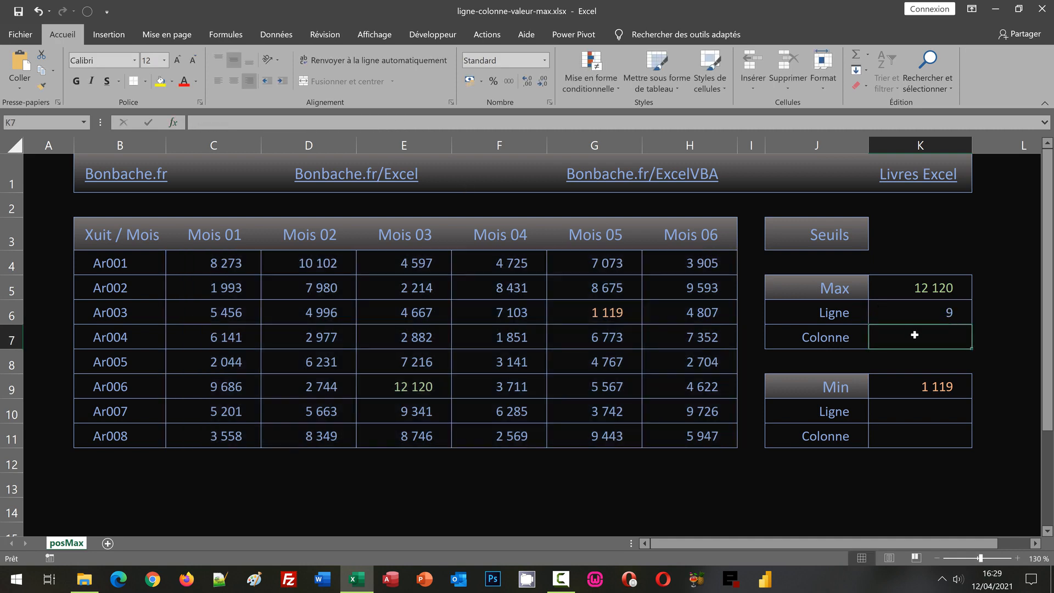
# Paste the formula into K7, the Colonne cell under Max, and replace its LIGNE function with Colonne.
pyautogui.click(275, 128)
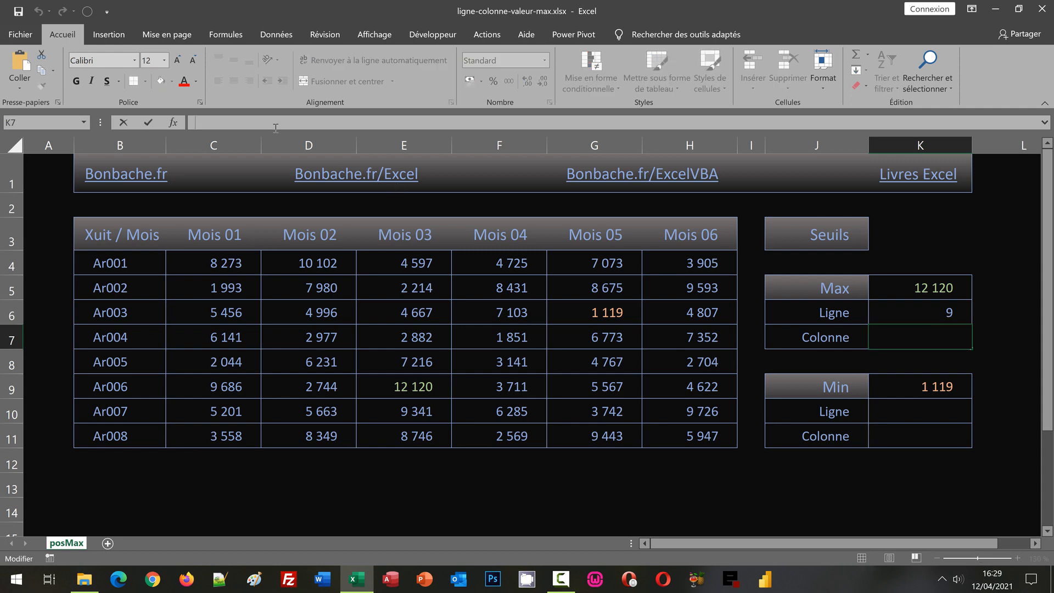
pyautogui.hotkey('ctrl', 'v')
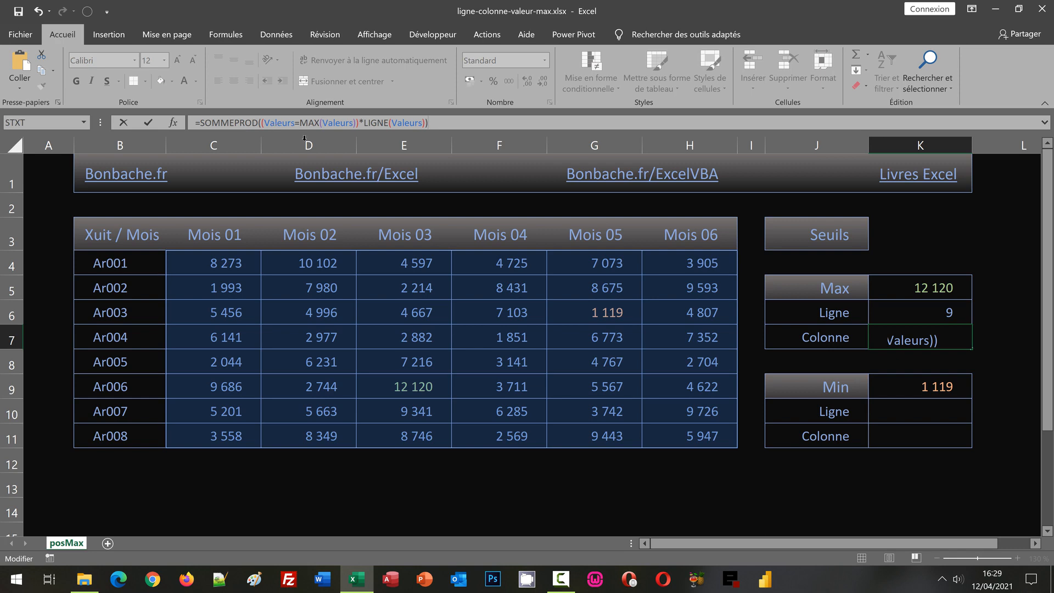
pyautogui.click(370, 124)
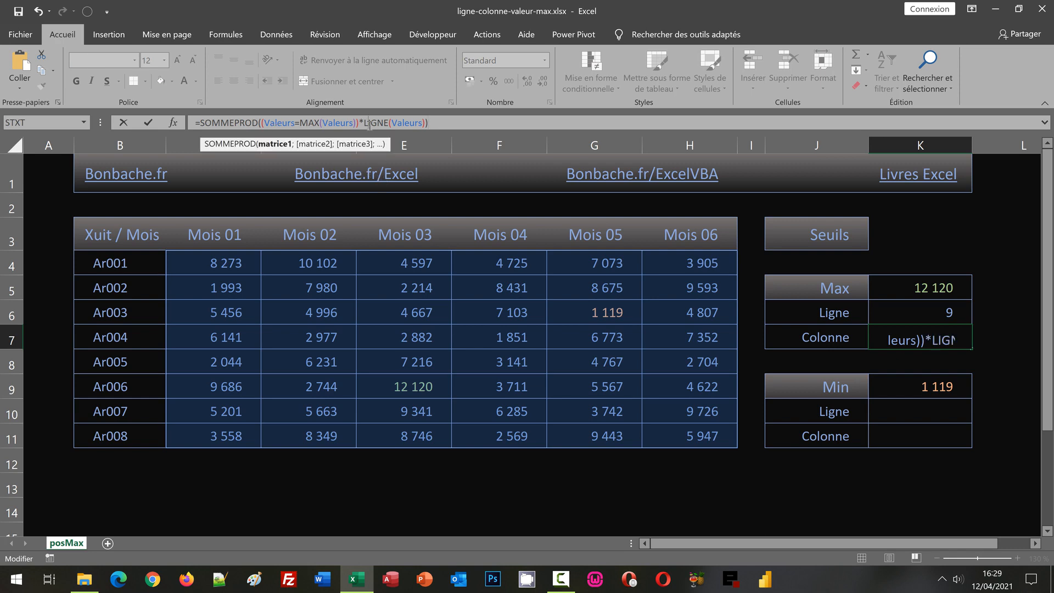
pyautogui.doubleClick(369, 124)
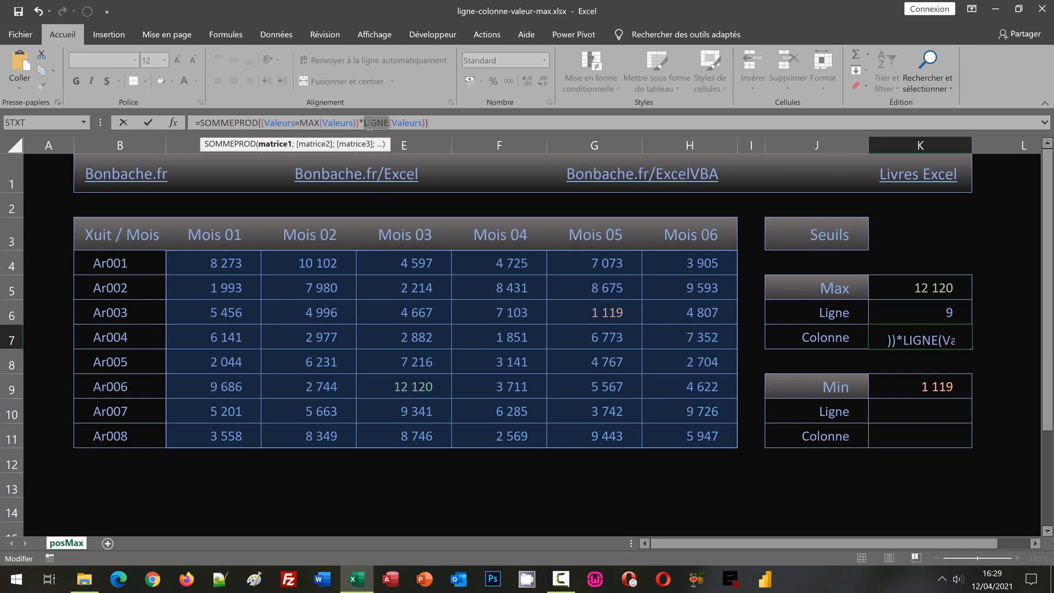
pyautogui.write('Colonne')
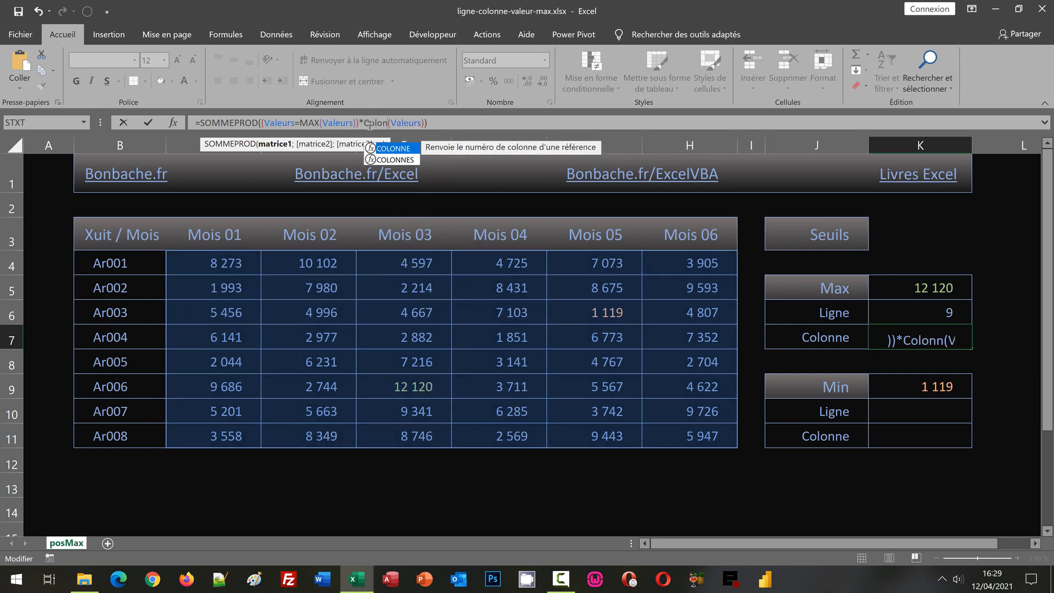
pyautogui.press('Return')
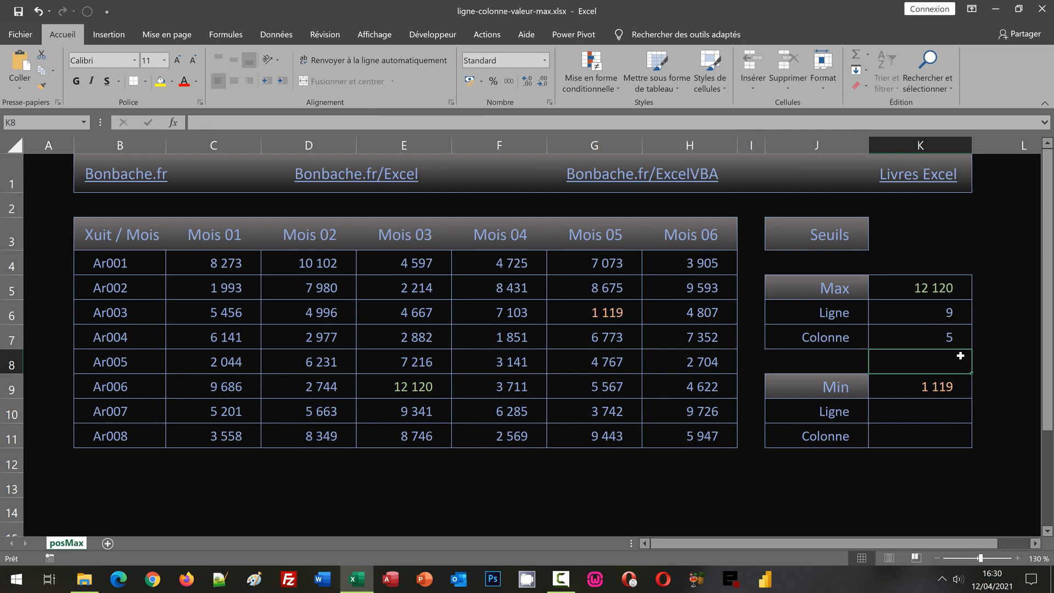
# Paste the copied SOMMEPROD formula into K10, the Ligne cell under Min, and replace its MAX function with Min.
pyautogui.click(941, 415)
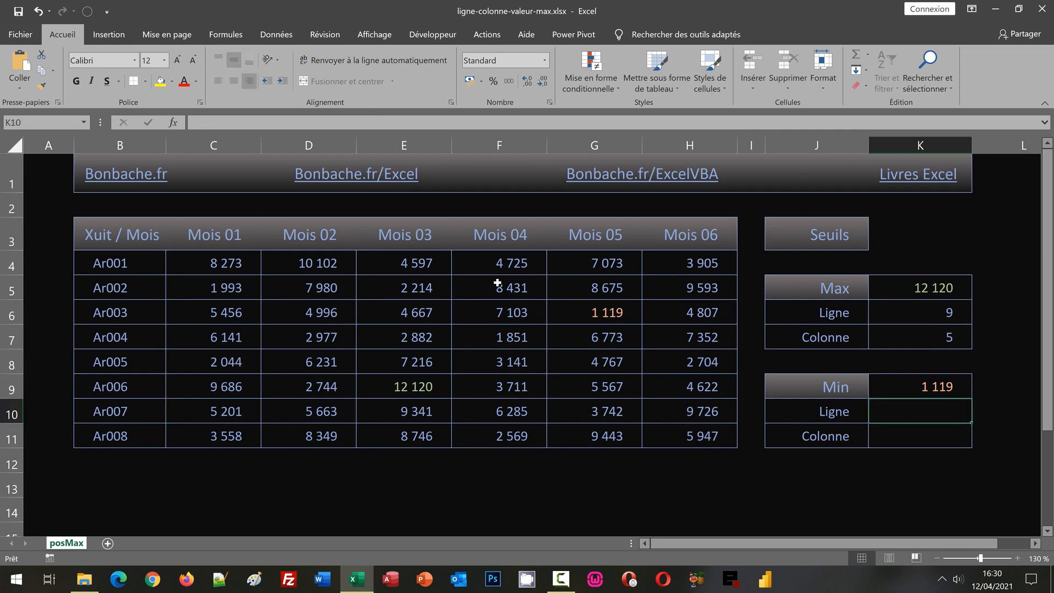
pyautogui.click(219, 124)
pyautogui.hotkey('ctrl', 'v')
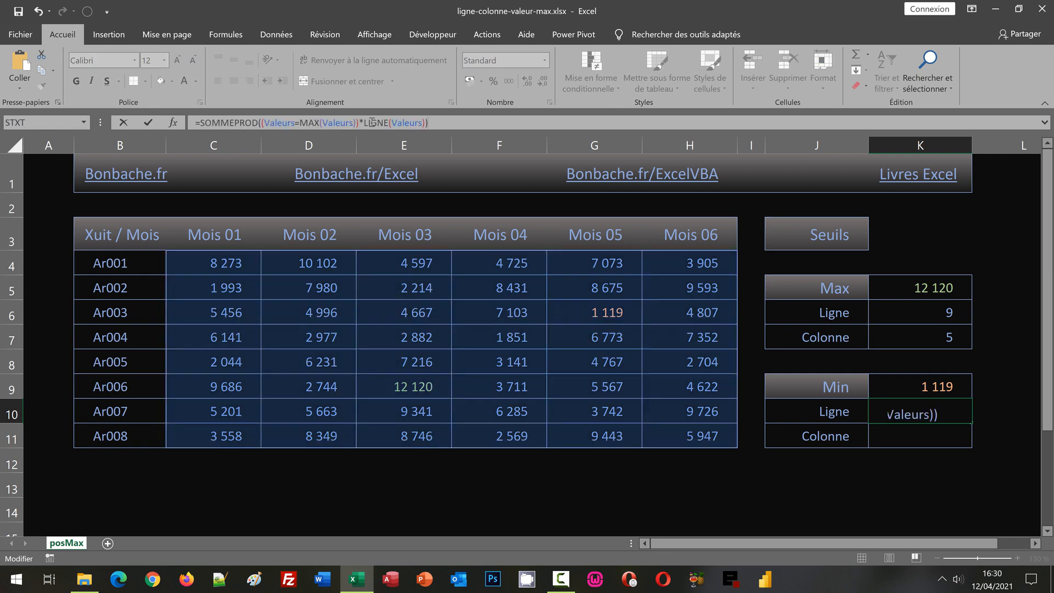
pyautogui.click(314, 121)
pyautogui.doubleClick(314, 121)
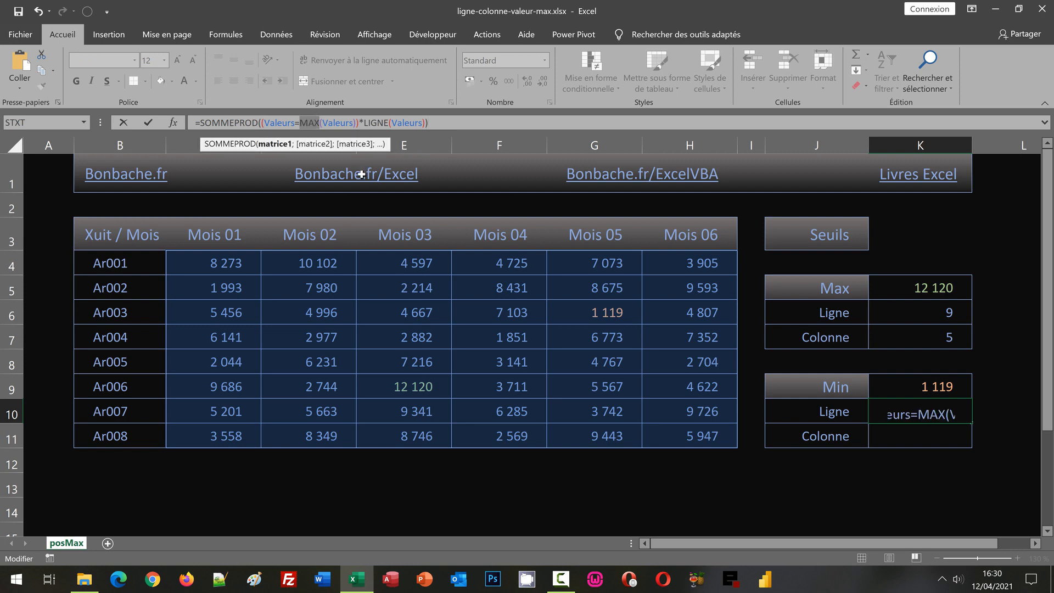
pyautogui.write('Min')
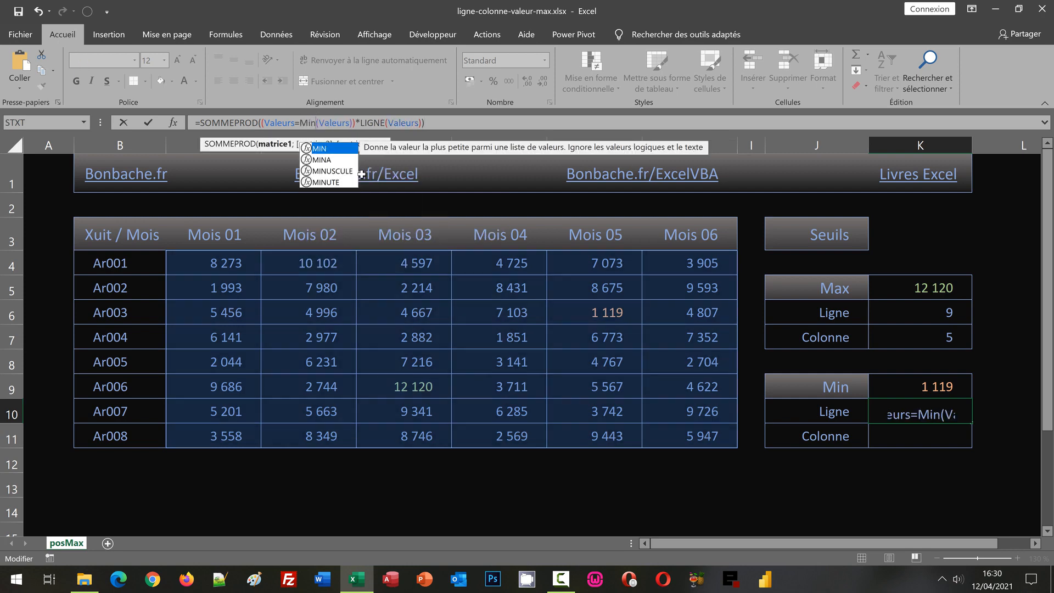
pyautogui.press('Return')
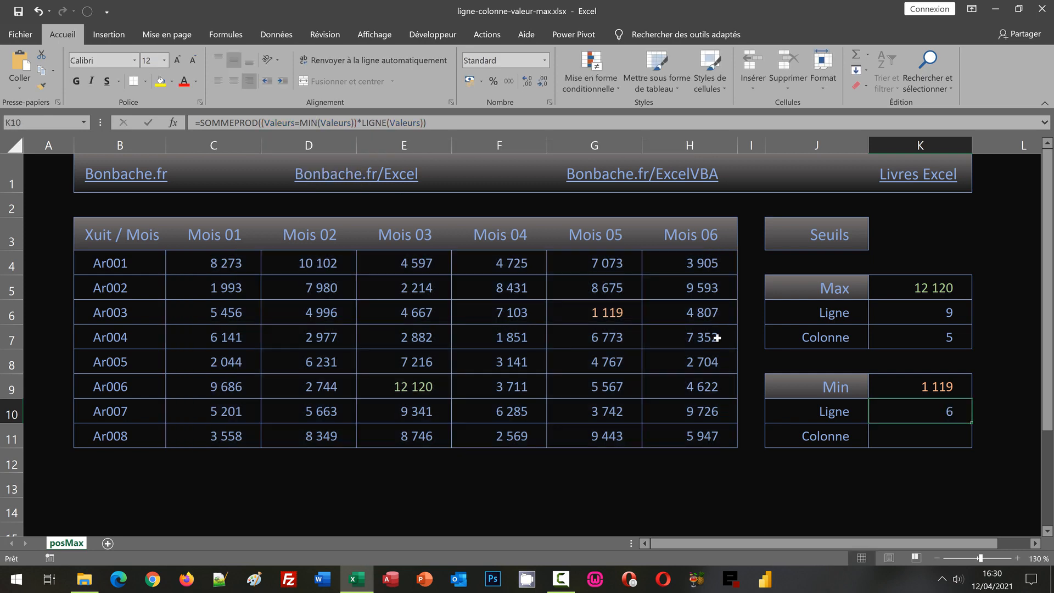
# Copy the full text of the SOMMEPROD formula from K7, leaving that cell's formula intact.
pyautogui.click(904, 339)
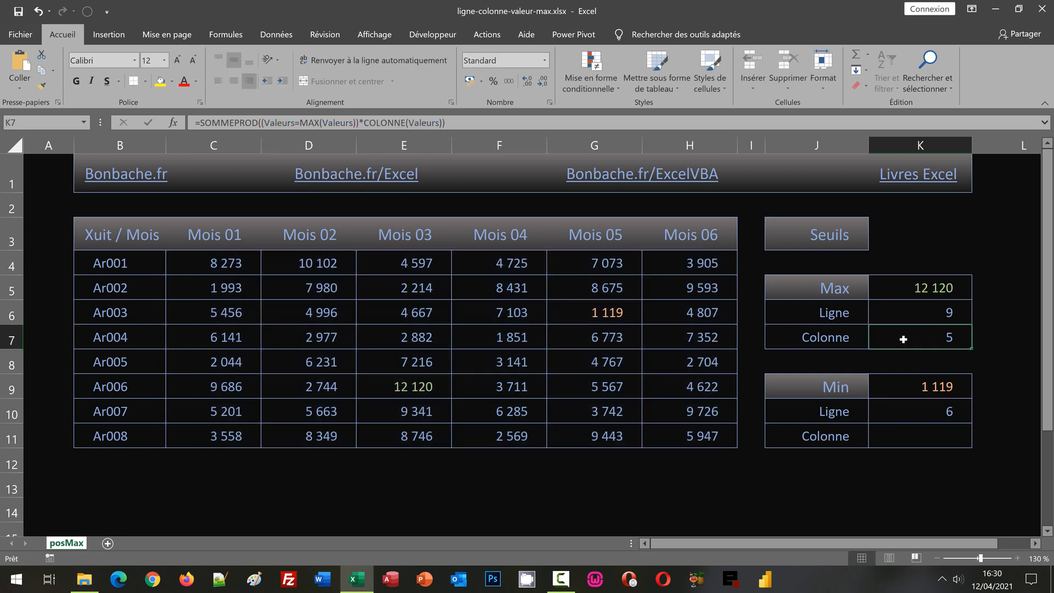
pyautogui.click(459, 126)
pyautogui.moveTo(221, 122); pyautogui.dragTo(167, 121)
pyautogui.hotkey('ctrl', 'c')
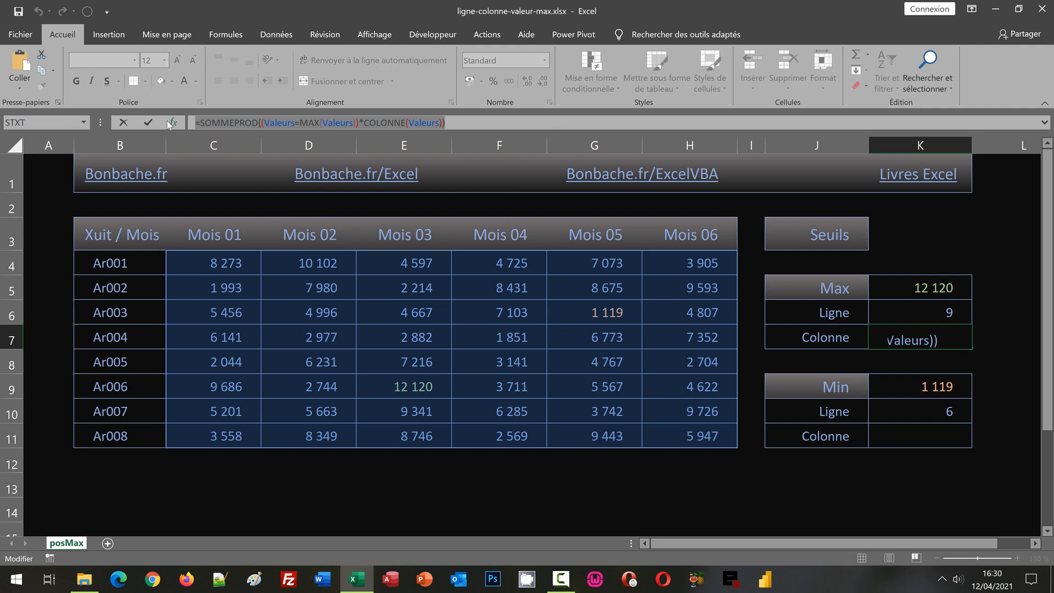
pyautogui.press('Escape')
# Paste the formula into K11, the Colonne cell under Min, and replace its MAX function with Min.
pyautogui.click(890, 437)
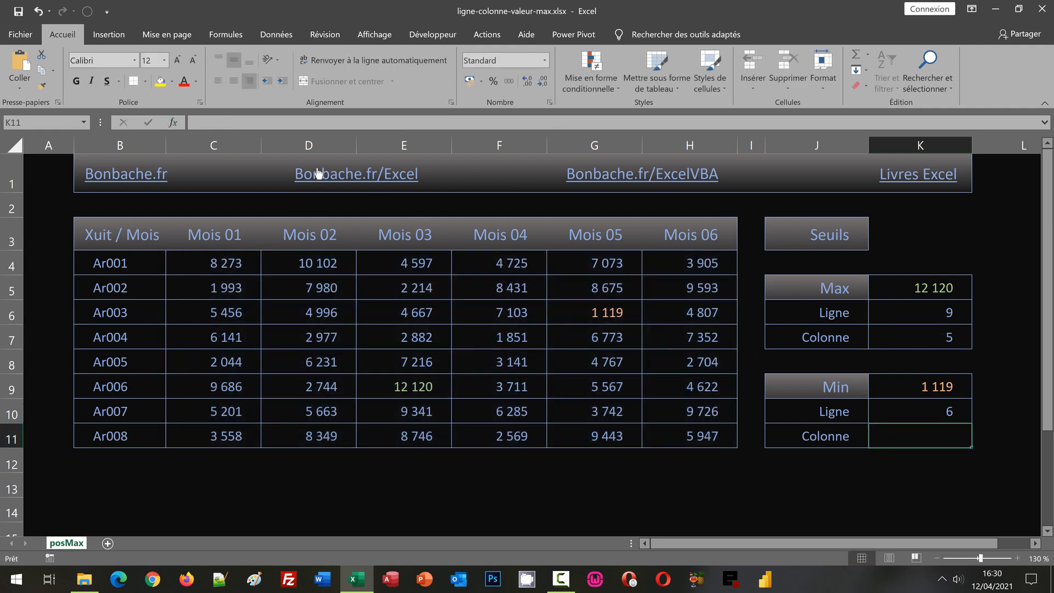
pyautogui.click(243, 120)
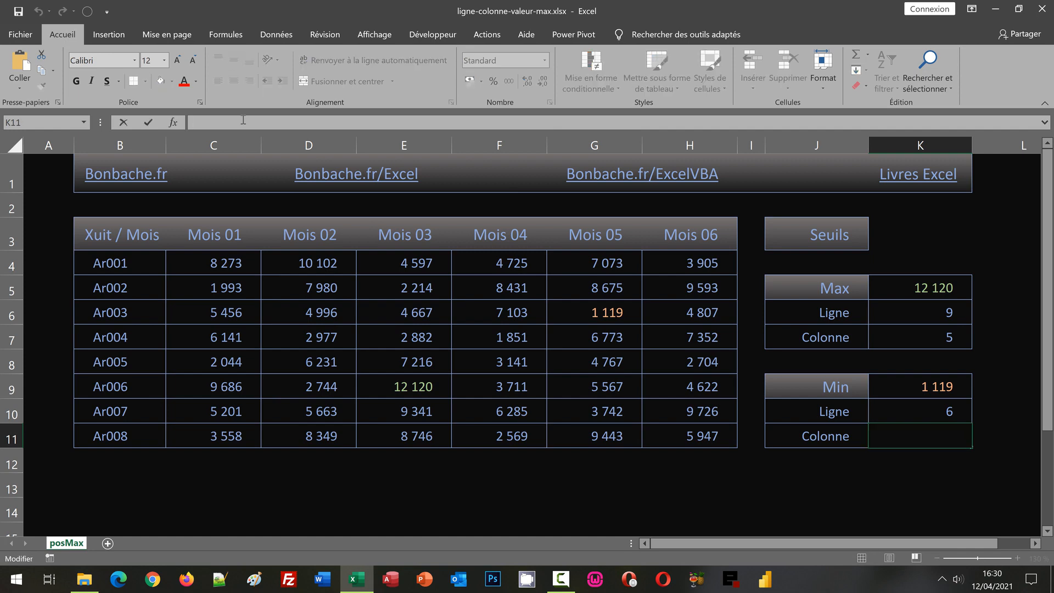
pyautogui.hotkey('ctrl', 'v')
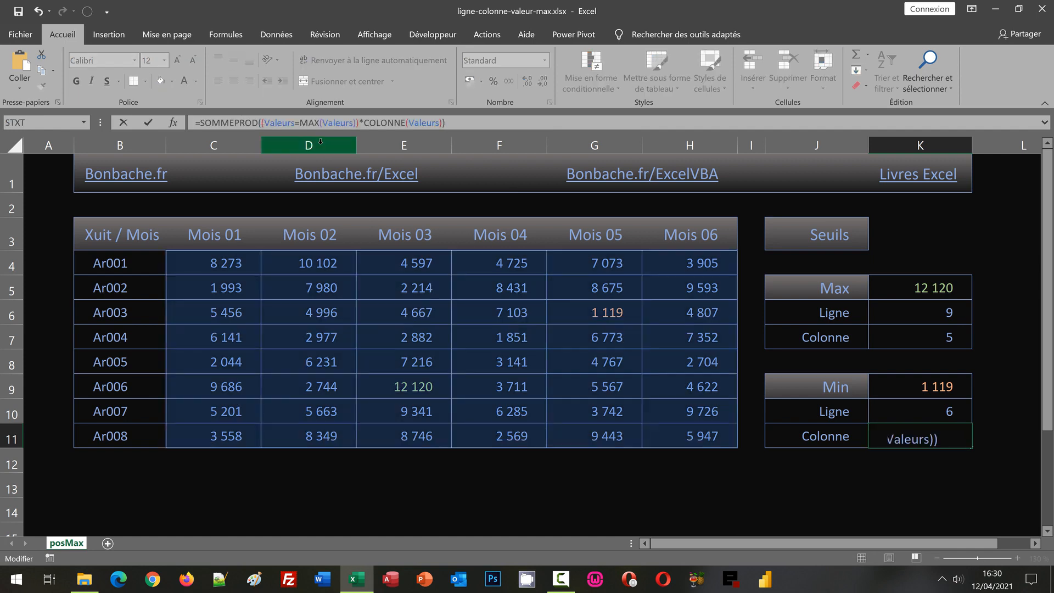
pyautogui.doubleClick(309, 123)
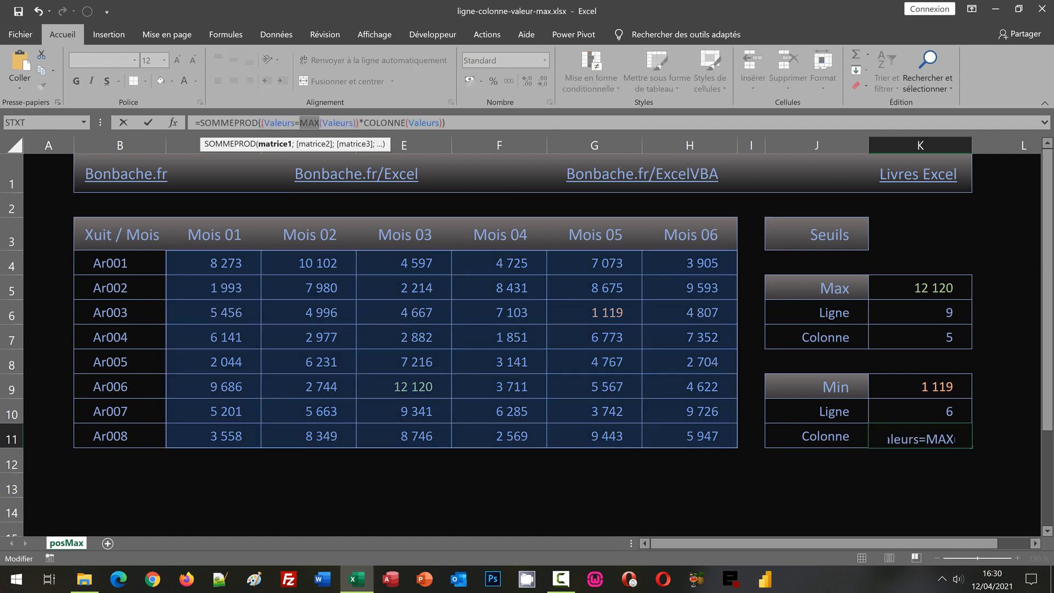
pyautogui.write('Min')
pyautogui.hotkey('ctrl', 'Return')
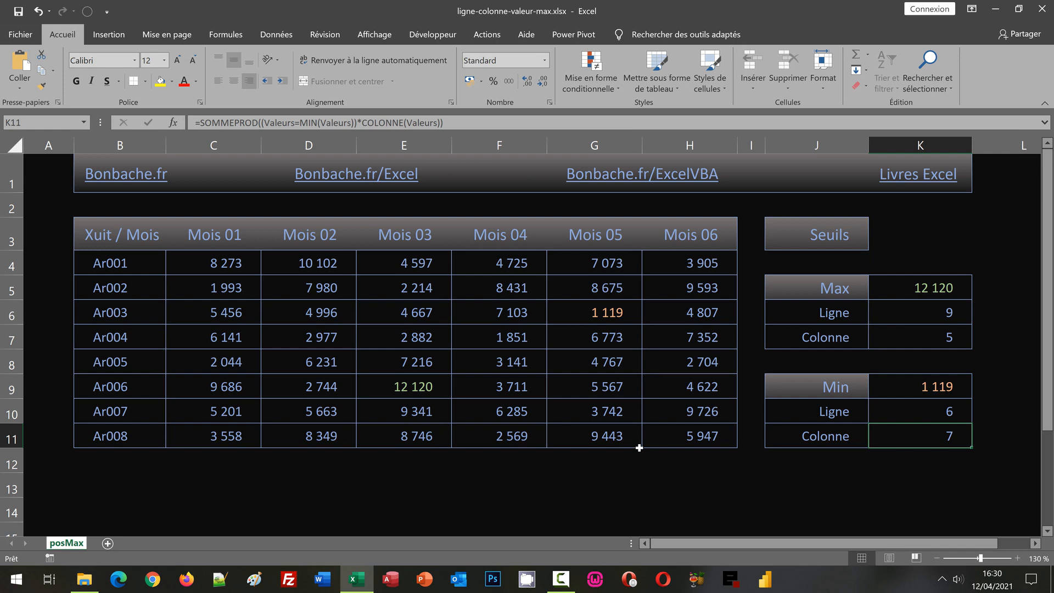
# Set the Ar003 value for Mois 02 in D6 to 520 to test the Min formulas.
pyautogui.click(282, 317)
pyautogui.write('520')
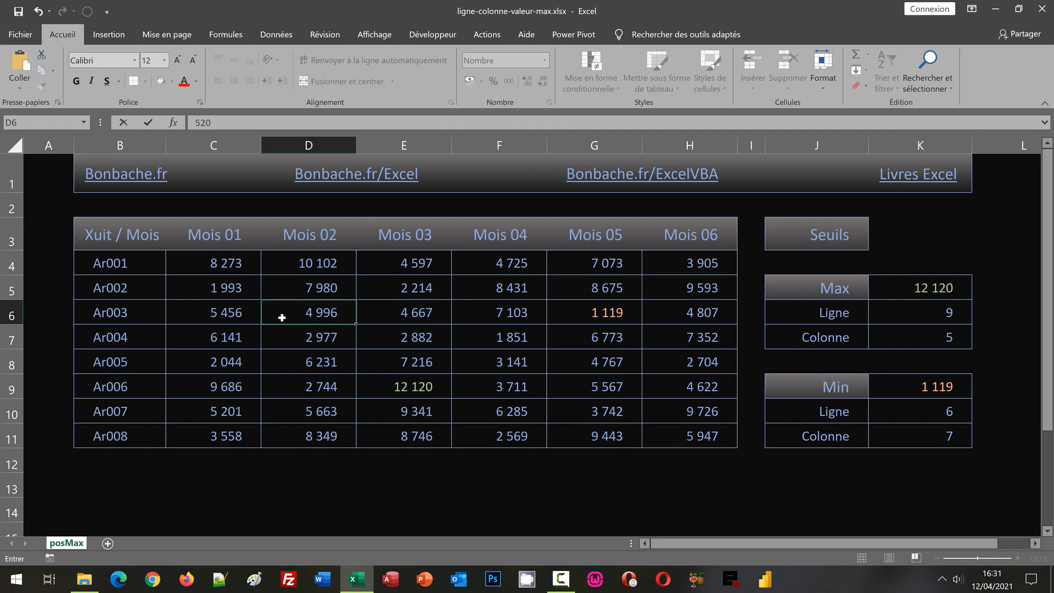
pyautogui.press('Return')
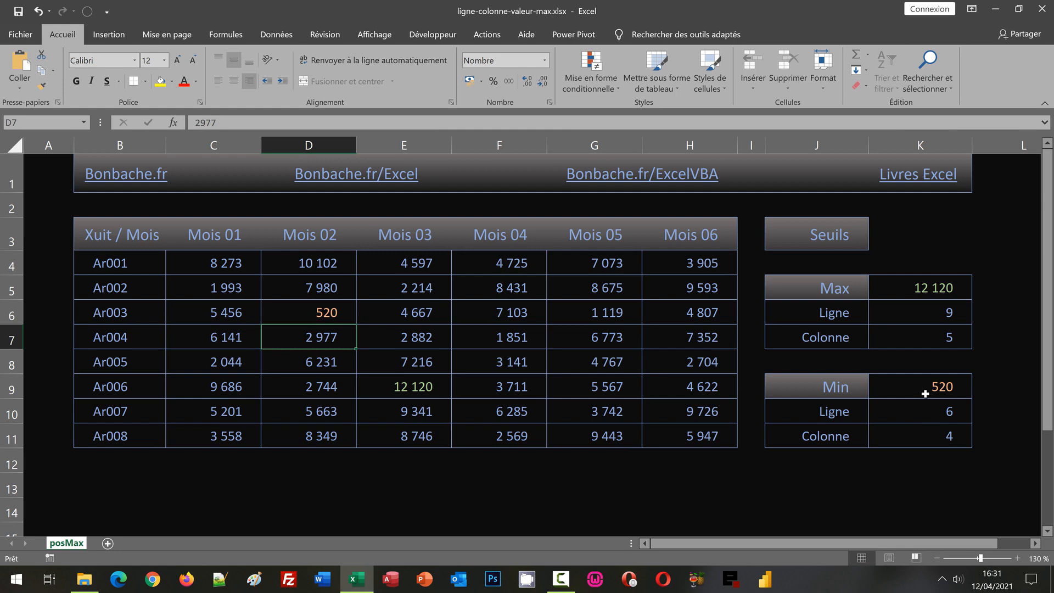